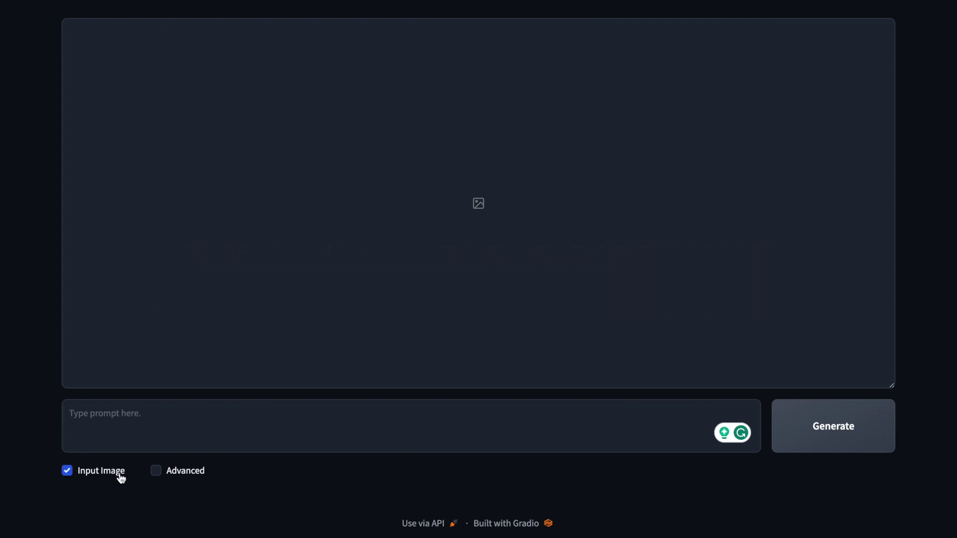
pyautogui.scroll(-3, 287, 448)
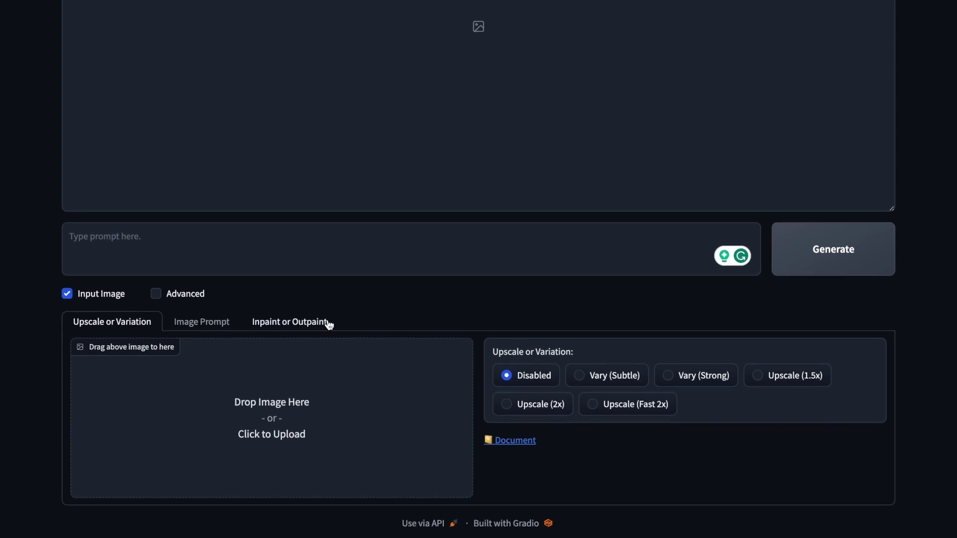
# Load woman_running.jpg into the Inpaint or Outpaint canvas and mask the woman's face
pyautogui.click(323, 324)
pyautogui.scroll(-3, 318, 329)
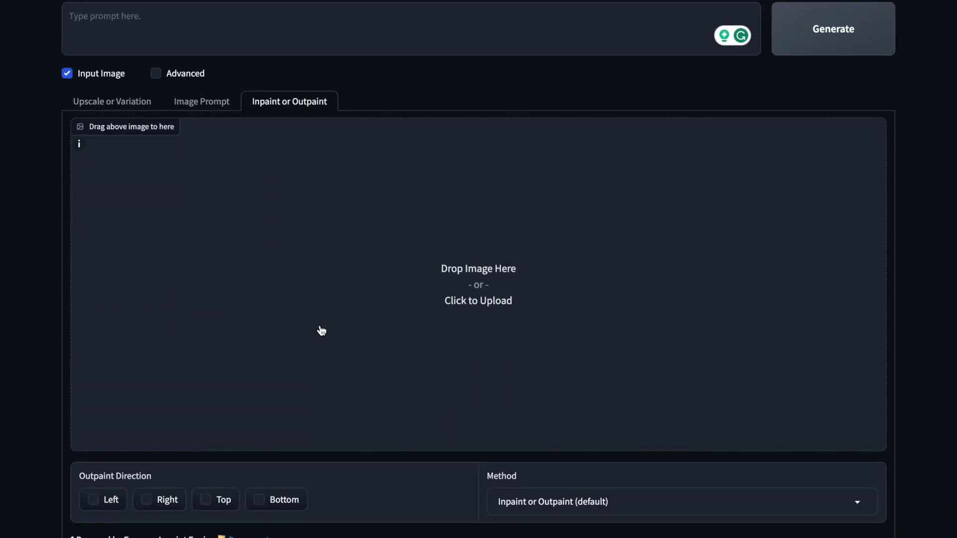
pyautogui.click(320, 331)
pyautogui.click(394, 167)
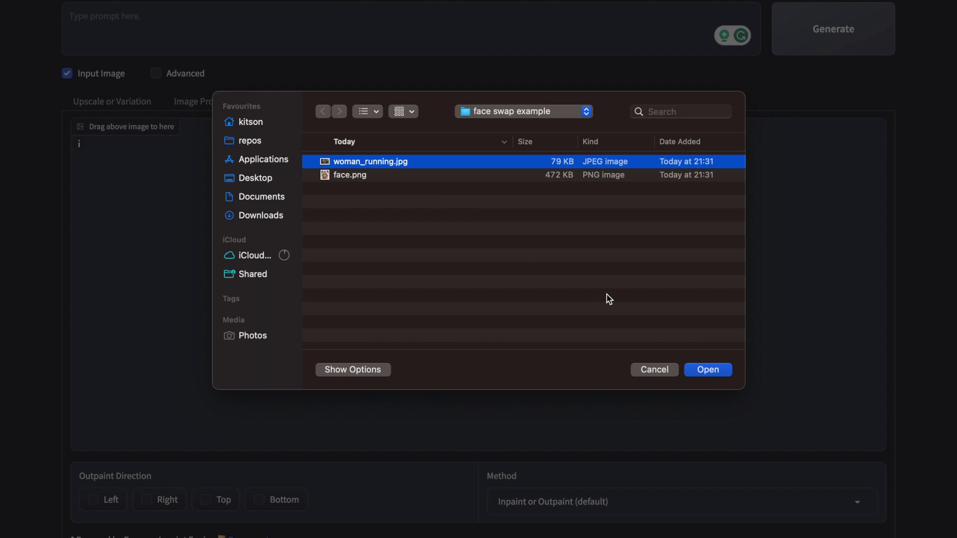
pyautogui.click(707, 369)
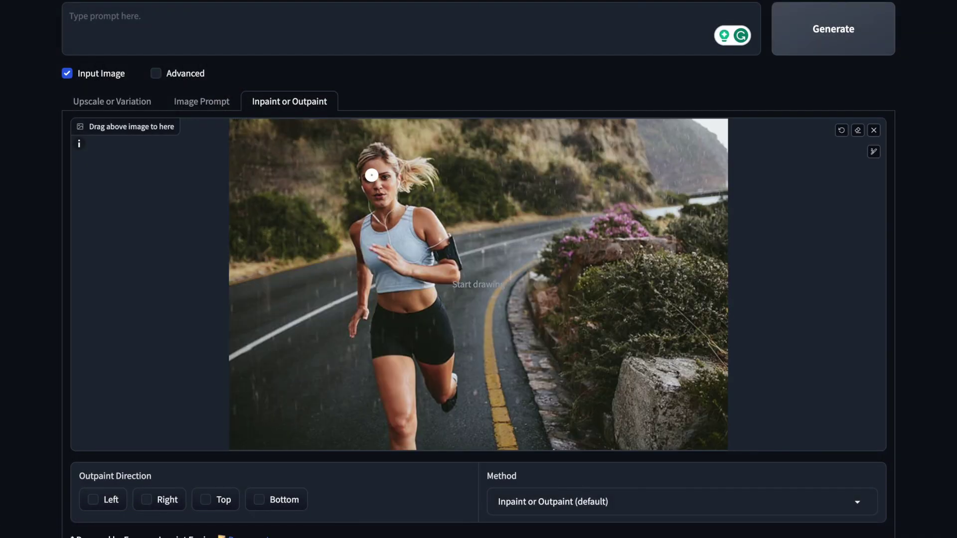
pyautogui.moveTo(390, 179)
pyautogui.mouseDown()
pyautogui.moveTo(374, 198)
pyautogui.moveTo(367, 176)
pyautogui.moveTo(372, 203)
pyautogui.mouseUp()
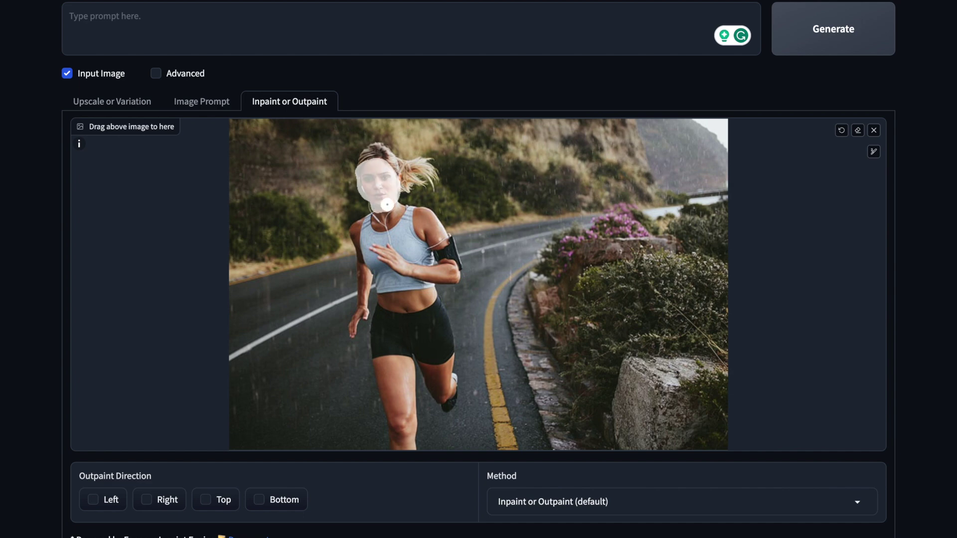
# Upload the blonde face.png into the first Image Prompt slot
pyautogui.click(223, 103)
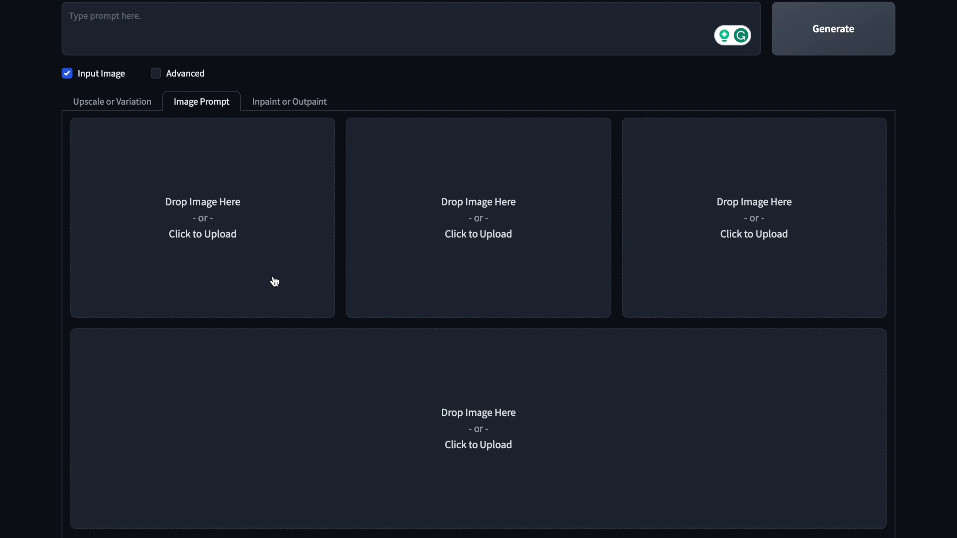
pyautogui.click(242, 240)
pyautogui.click(372, 179)
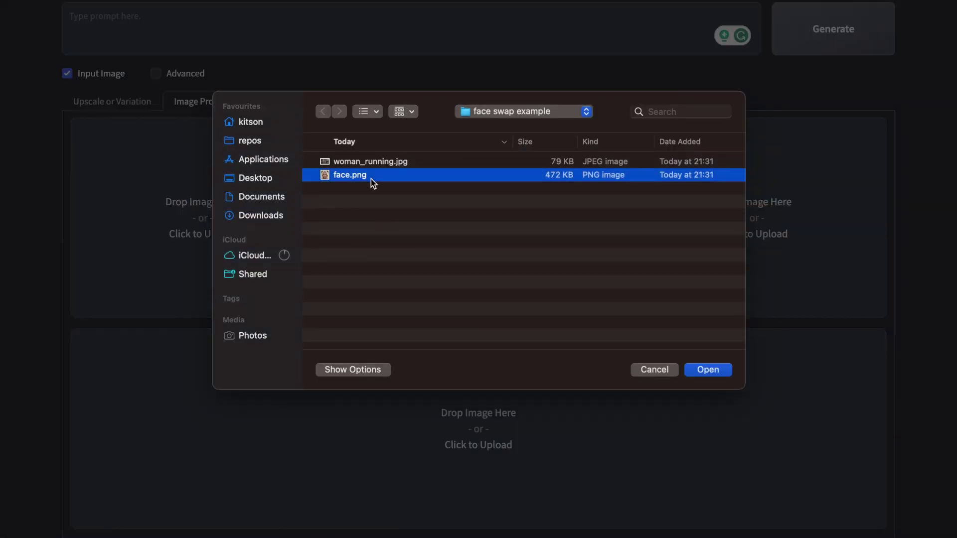
pyautogui.click(708, 369)
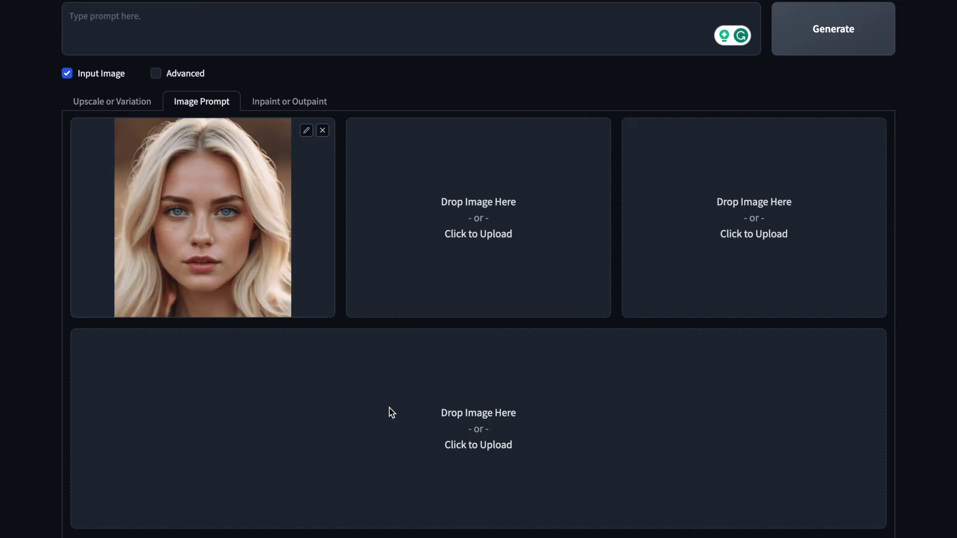
pyautogui.scroll(-2, 354, 413)
# Set that slot to FaceSwap and lower Stop At to about 0.72
pyautogui.click(74, 467)
pyautogui.scroll(2, 80, 494)
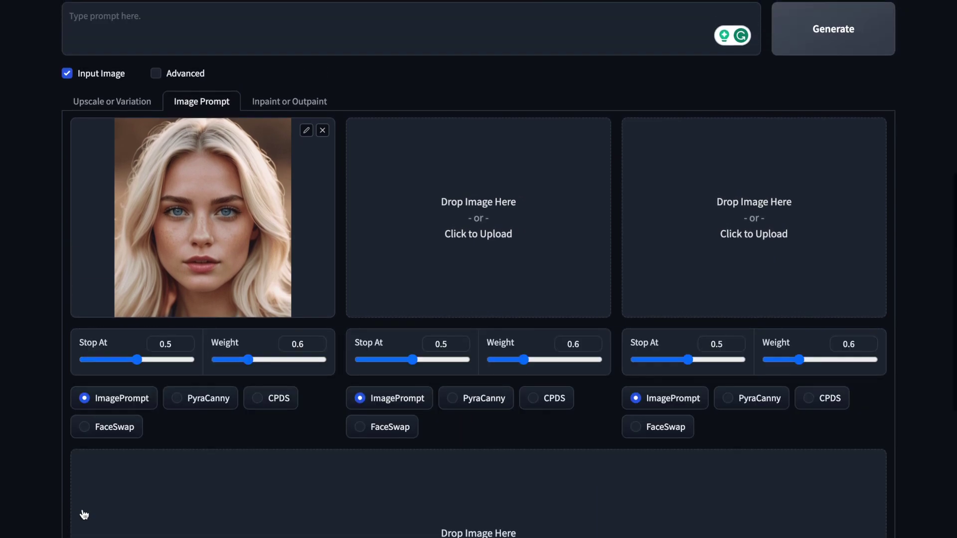
pyautogui.click(84, 427)
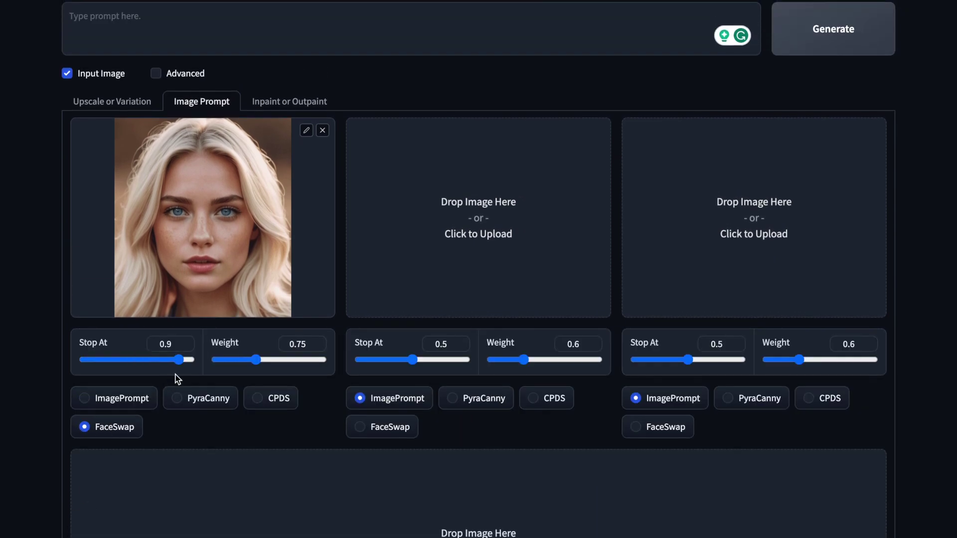
pyautogui.moveTo(177, 359); pyautogui.dragTo(161, 360)
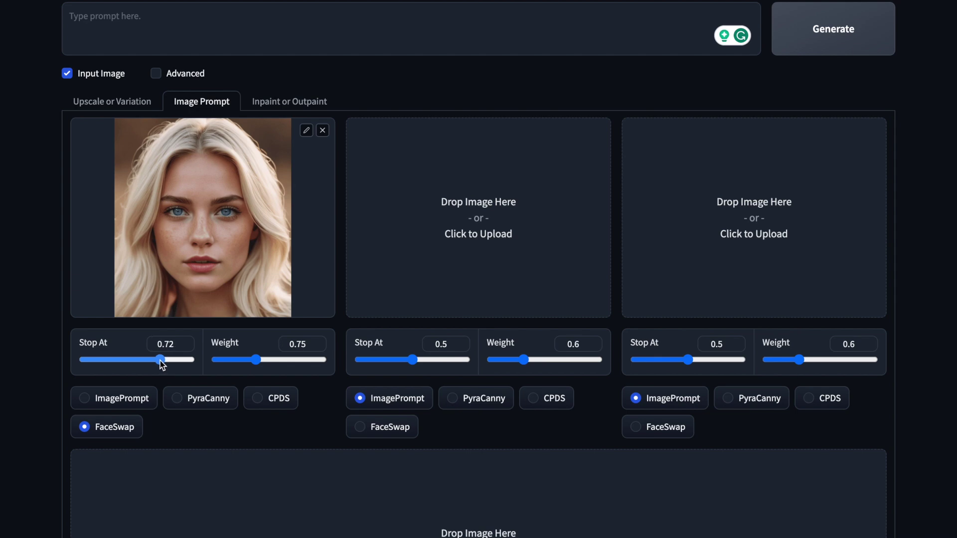
pyautogui.scroll(5, 559, 233)
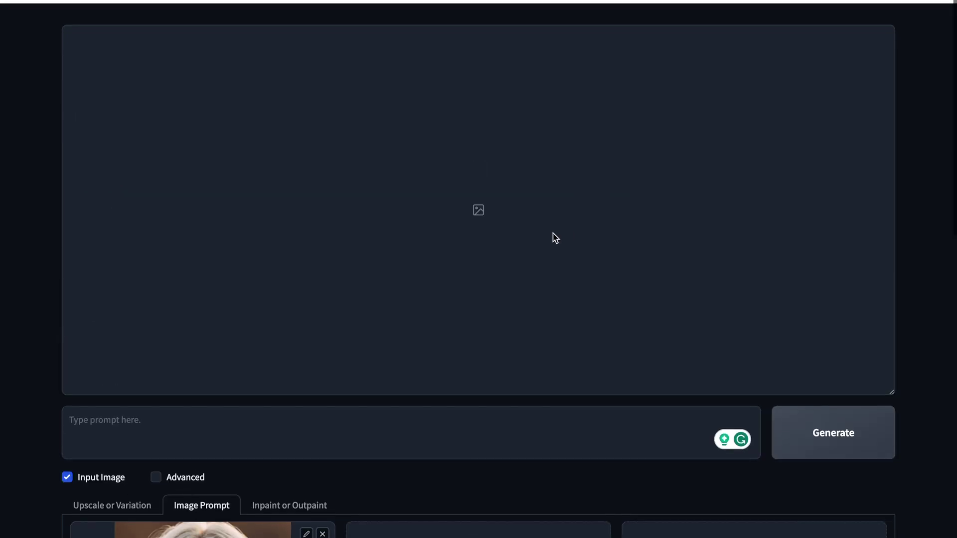
# Enable Developer Debug Mode and Mixing Image Prompt and Inpaint, then generate
pyautogui.click(187, 474)
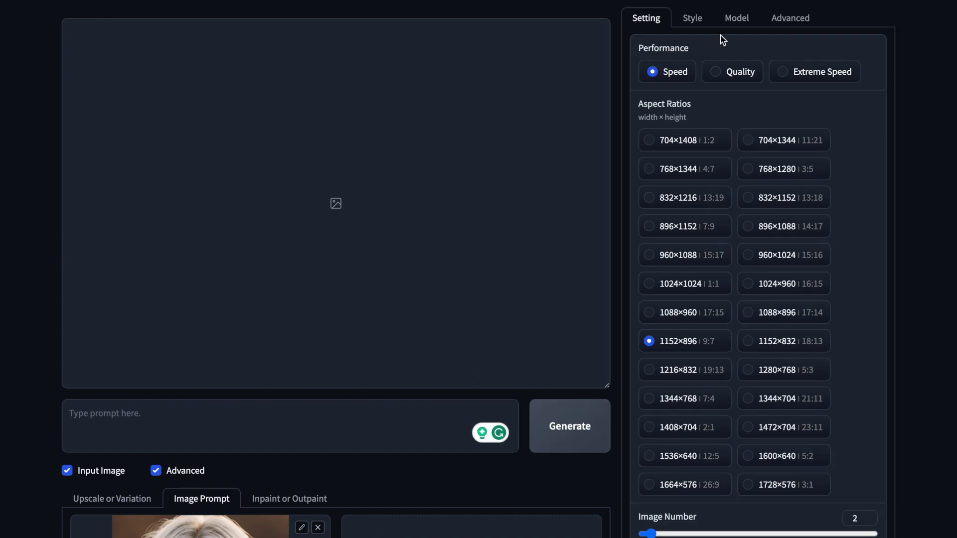
pyautogui.click(782, 21)
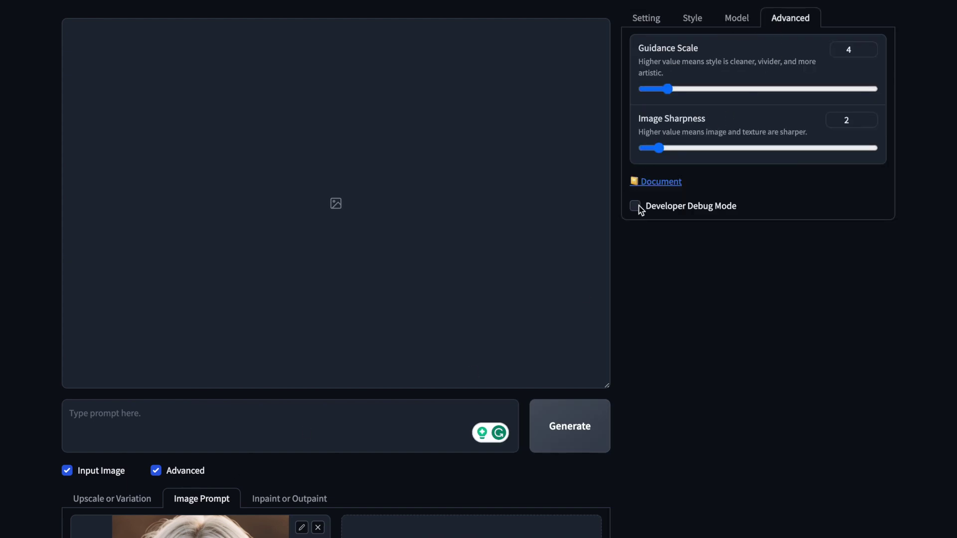
pyautogui.click(733, 241)
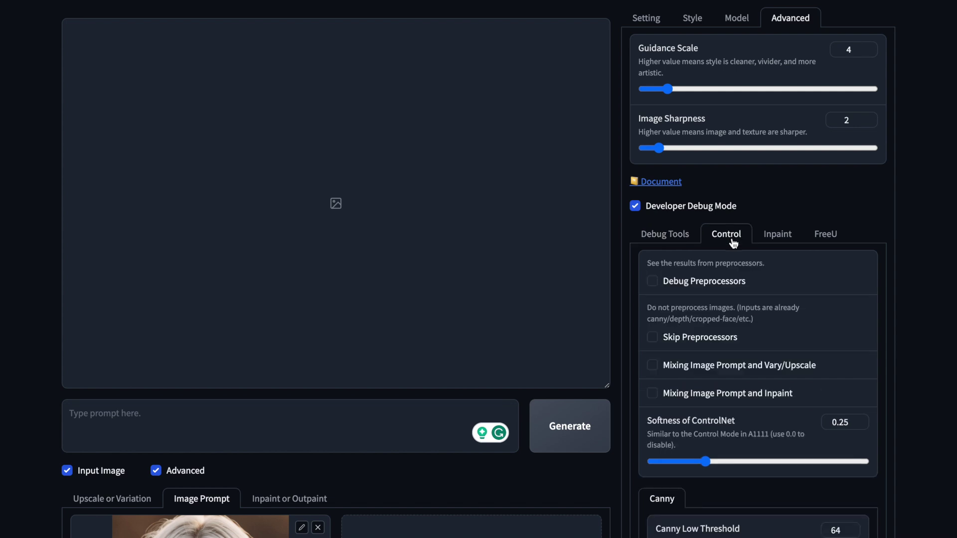
pyautogui.click(694, 402)
pyautogui.click(572, 425)
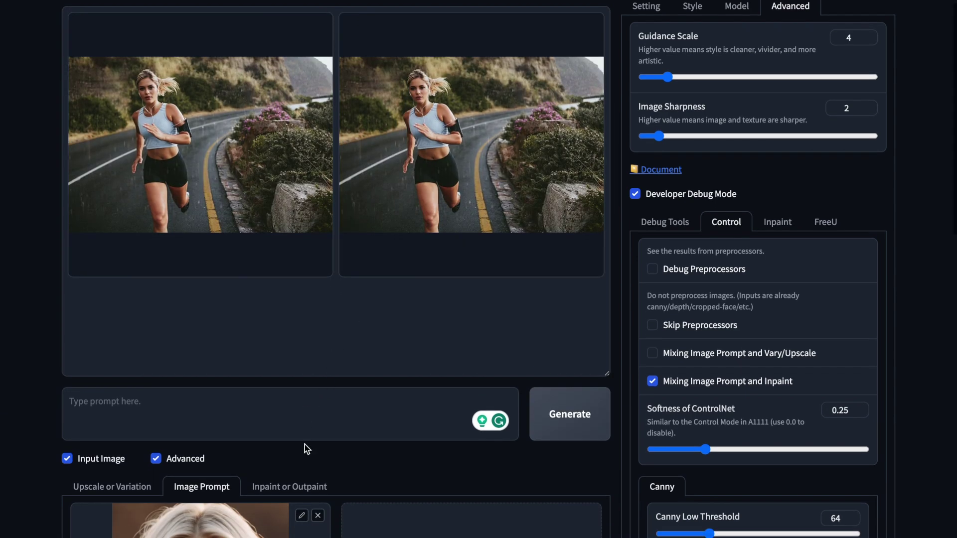
# Enlarge the first result, recheck the face prompt, and return to the inpaint canvas
pyautogui.click(307, 490)
pyautogui.scroll(-3, 314, 378)
pyautogui.scroll(-2, 314, 377)
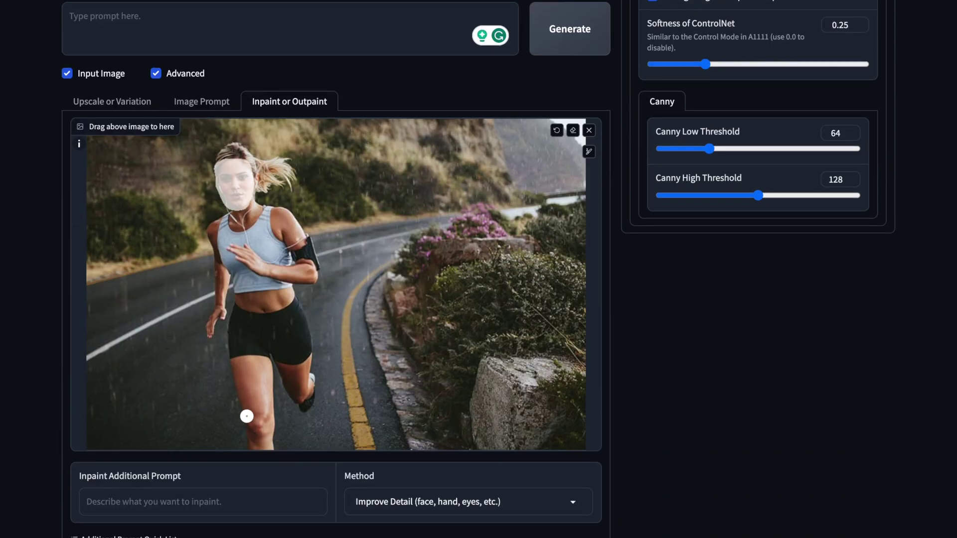
pyautogui.scroll(3, 303, 357)
pyautogui.scroll(3, 306, 332)
pyautogui.click(217, 184)
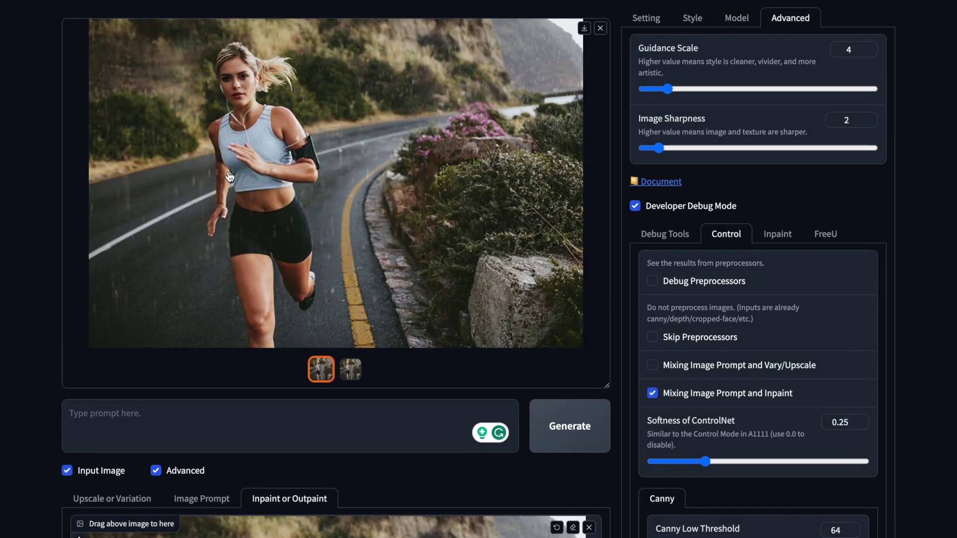
pyautogui.scroll(-2, 279, 255)
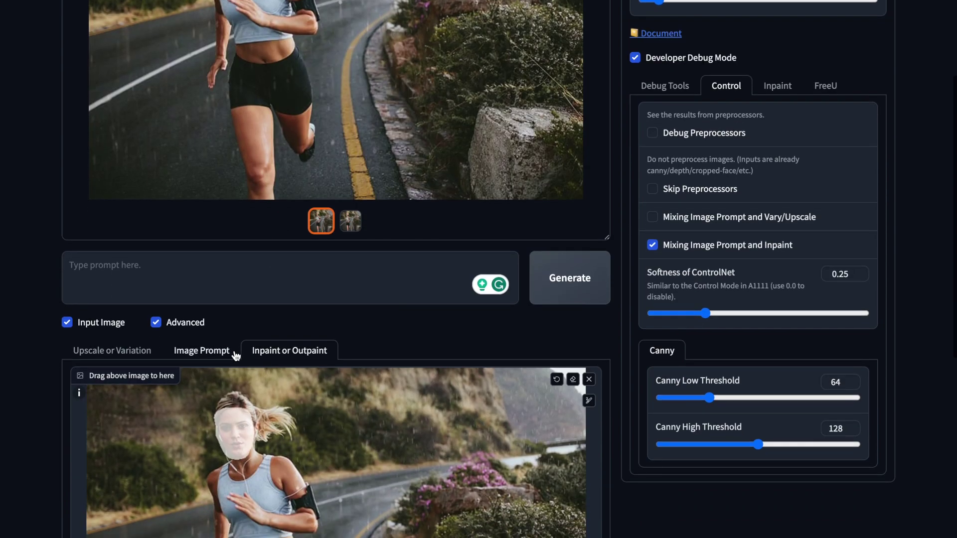
pyautogui.click(237, 350)
pyautogui.scroll(-3, 247, 341)
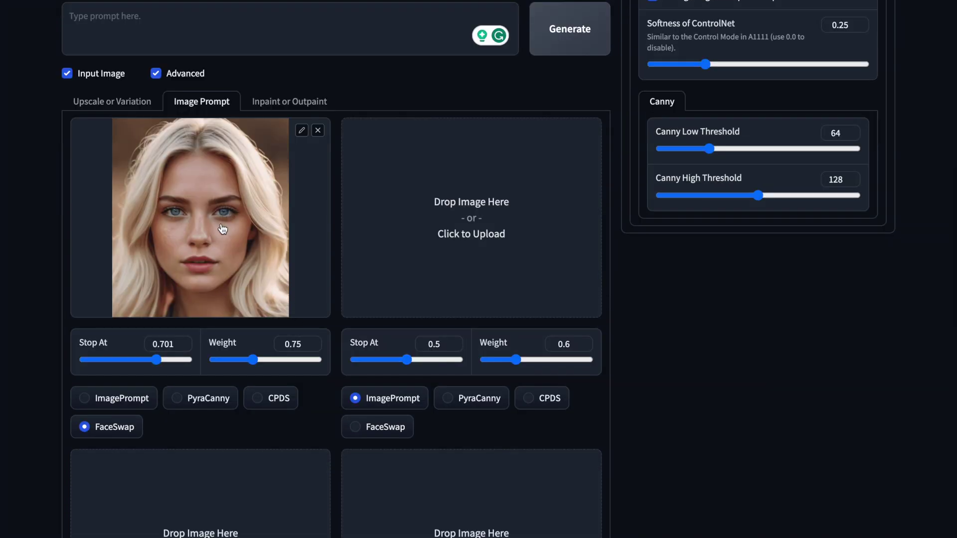
pyautogui.scroll(5, 229, 226)
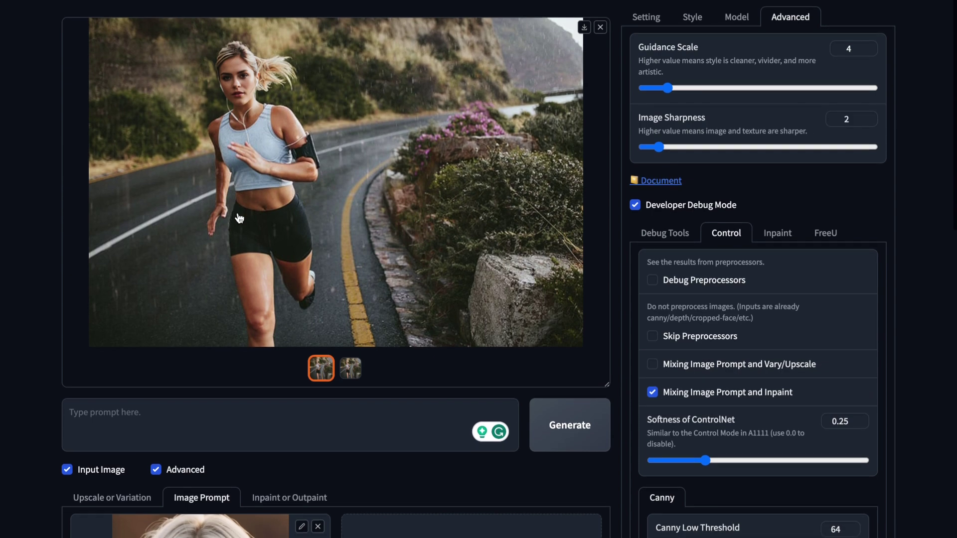
pyautogui.scroll(-2, 246, 299)
pyautogui.click(284, 388)
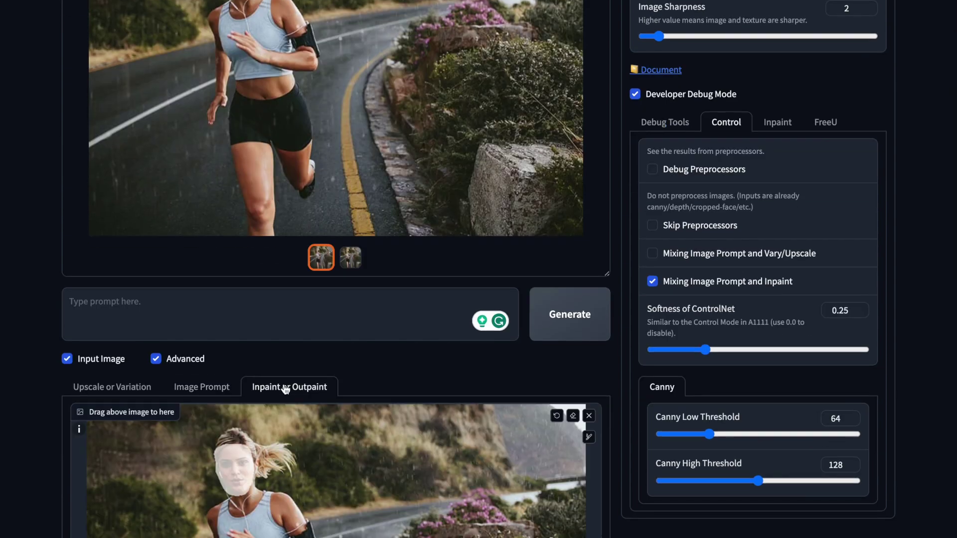
pyautogui.scroll(-3, 322, 389)
pyautogui.scroll(-1, 354, 388)
# Clear the inpaint canvas and load woman_running.jpg for a Vary (Subtle) variation
pyautogui.click(589, 130)
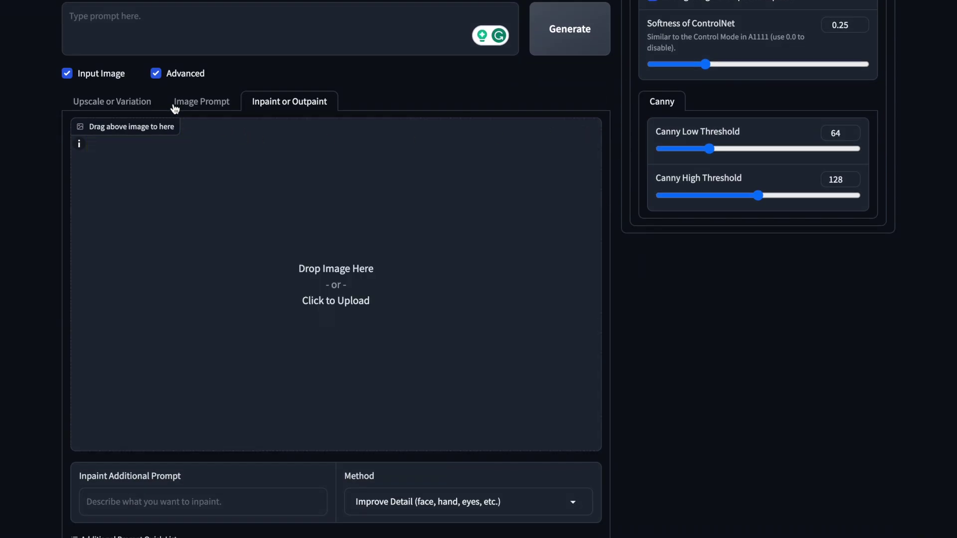
pyautogui.click(120, 101)
pyautogui.click(212, 439)
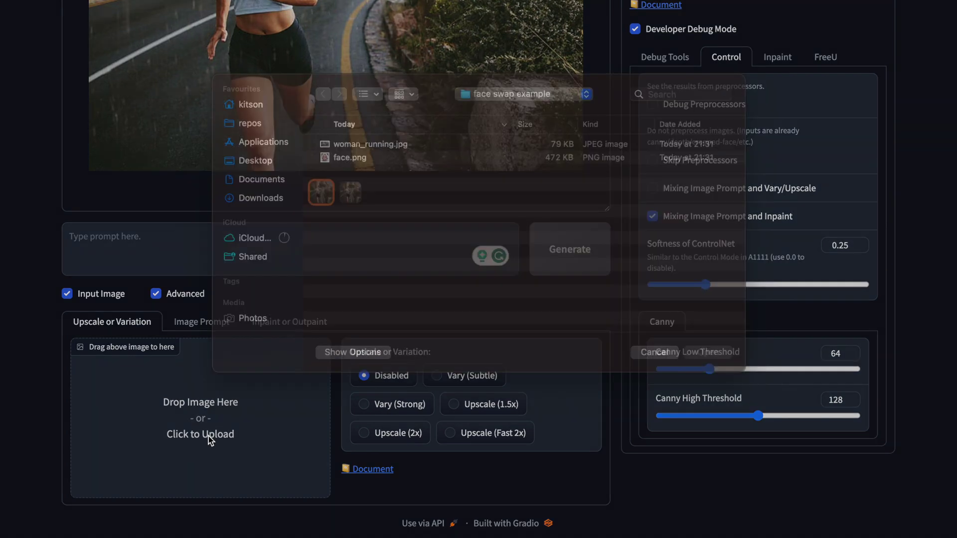
pyautogui.doubleClick(372, 163)
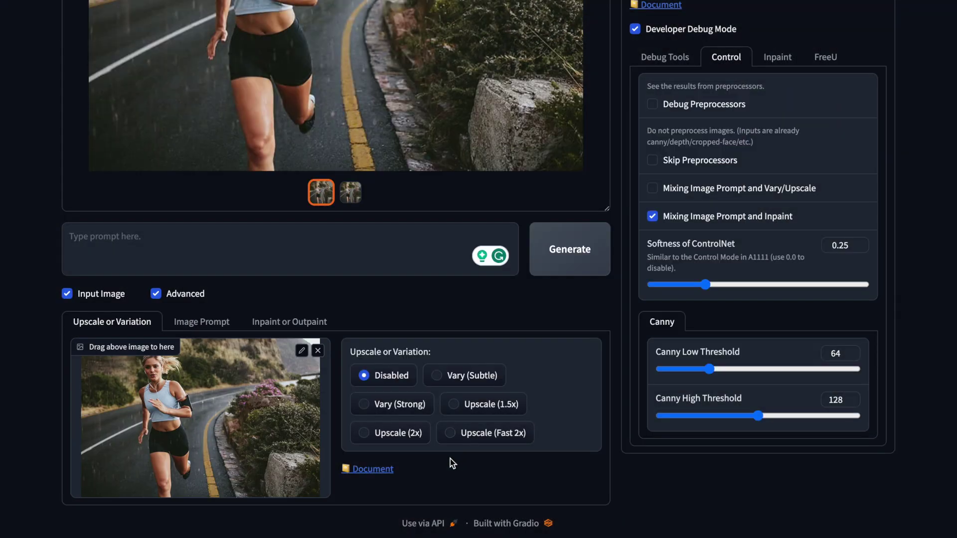
pyautogui.click(470, 375)
# Raise FaceSwap Stop At to 1 and stop mixing the image prompt with inpaint
pyautogui.click(202, 322)
pyautogui.scroll(-2, 208, 454)
pyautogui.scroll(-3, 209, 449)
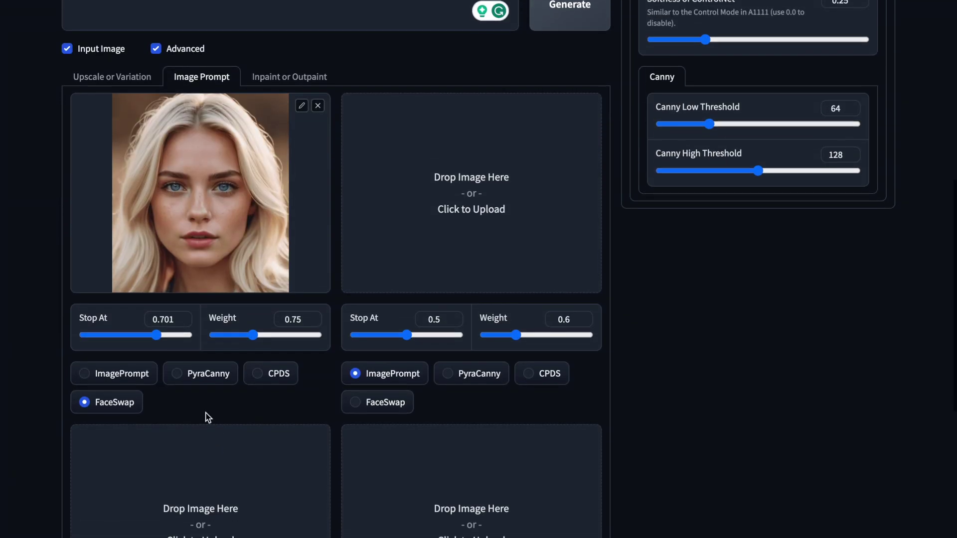
pyautogui.moveTo(157, 334); pyautogui.dragTo(198, 336)
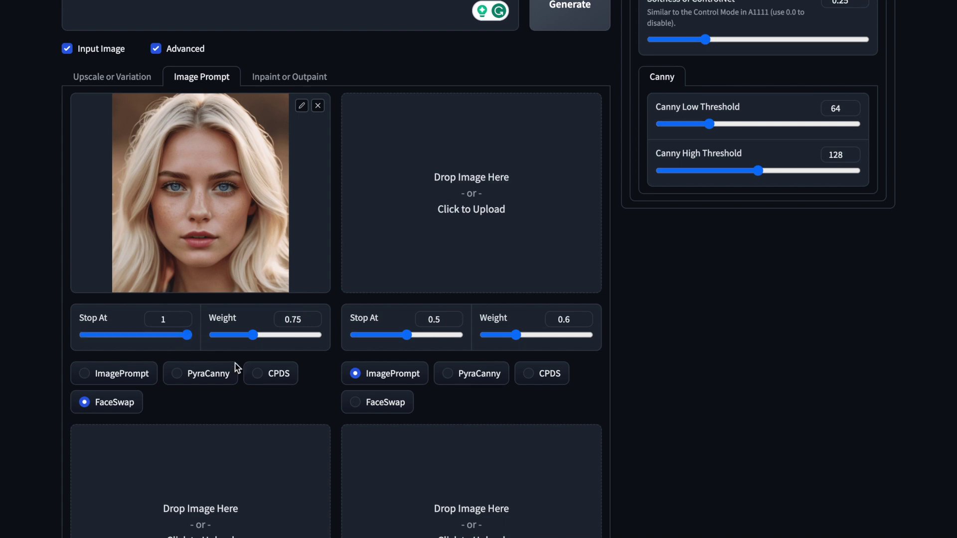
pyautogui.scroll(1, 721, 347)
pyautogui.scroll(2, 722, 345)
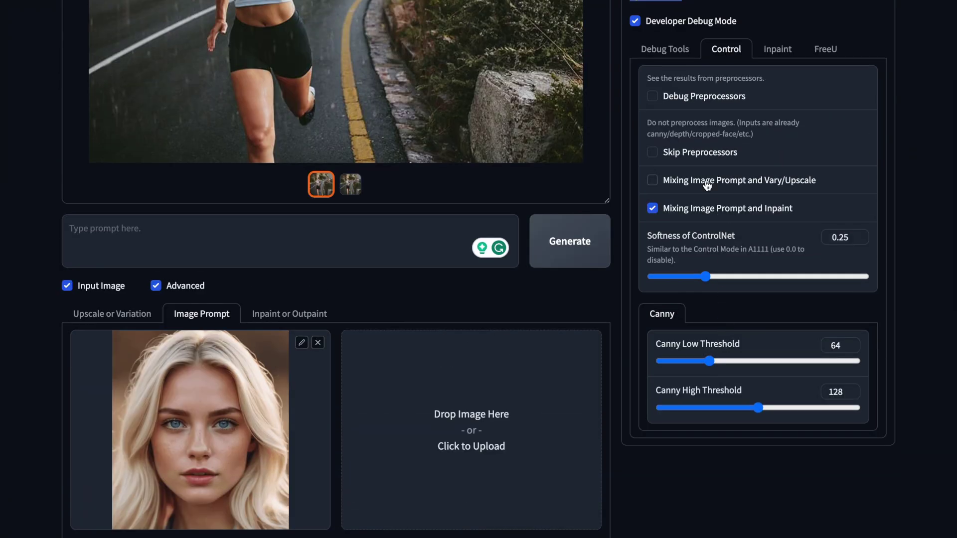
pyautogui.scroll(1, 706, 185)
pyautogui.click(721, 272)
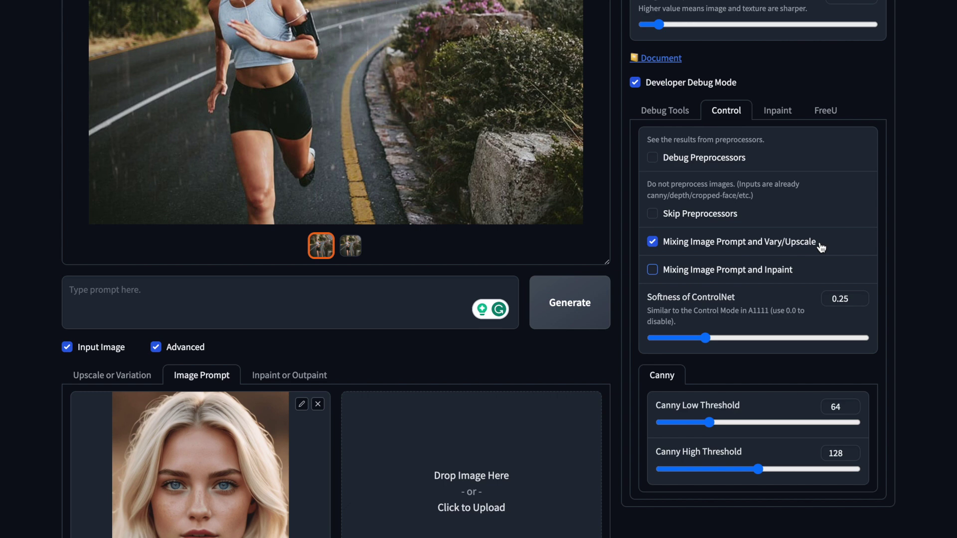
pyautogui.scroll(-1, 481, 351)
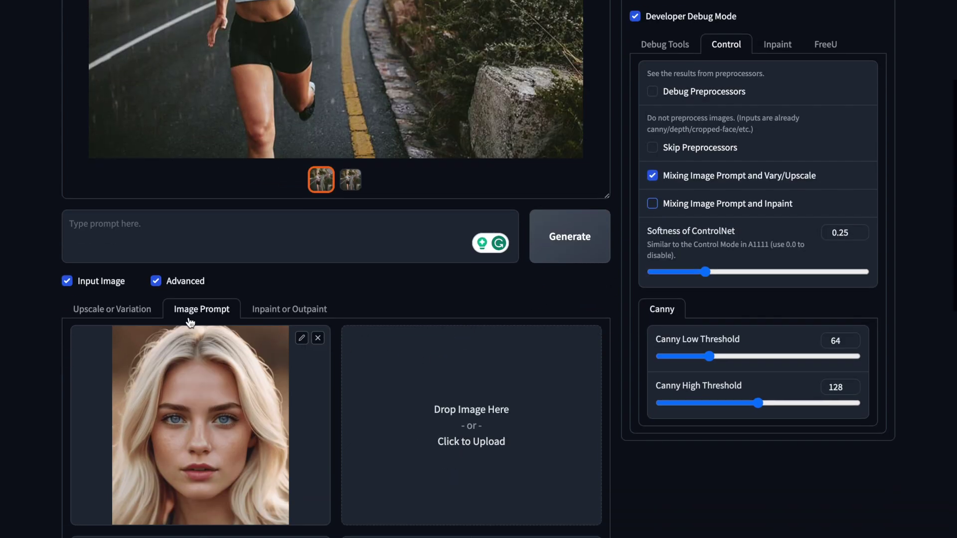
pyautogui.scroll(1, 243, 238)
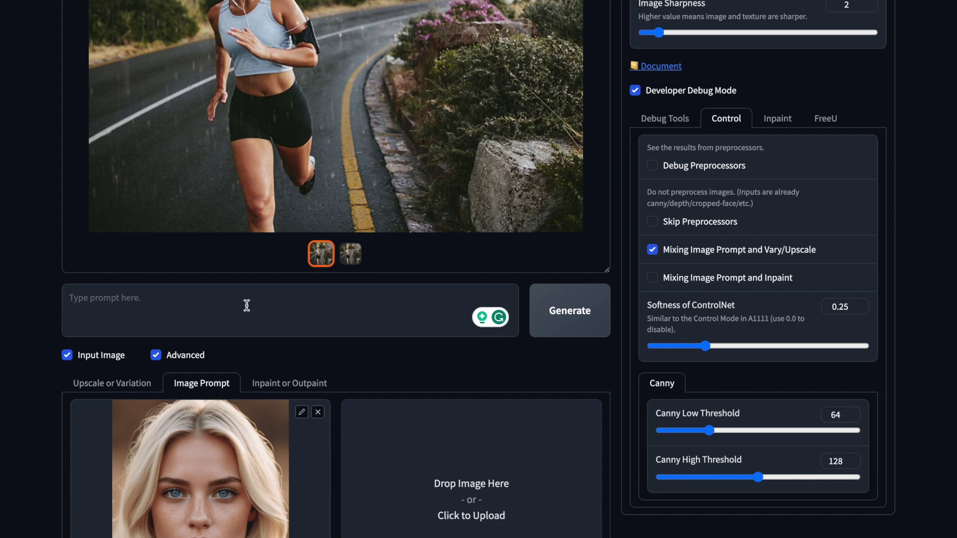
pyautogui.write('A blonde woman running')
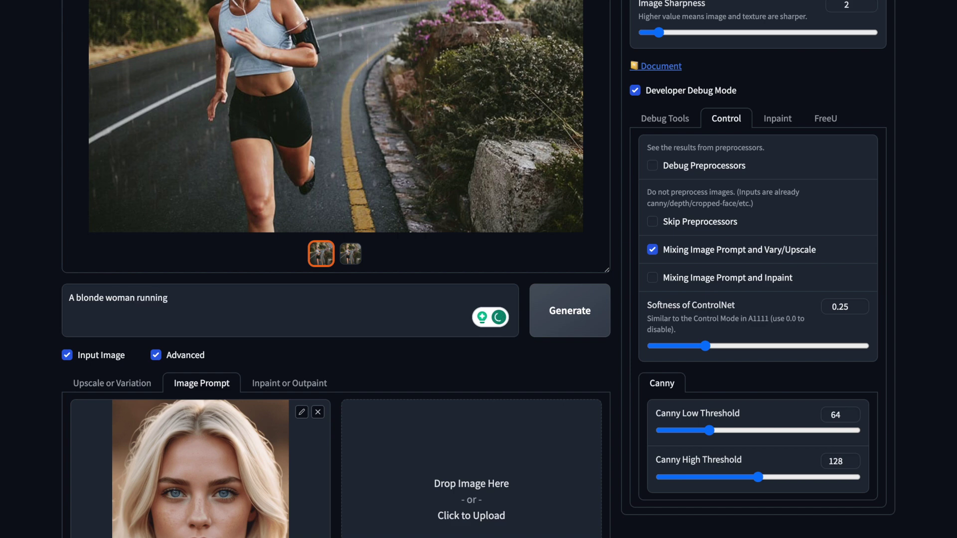
pyautogui.scroll(2, 264, 302)
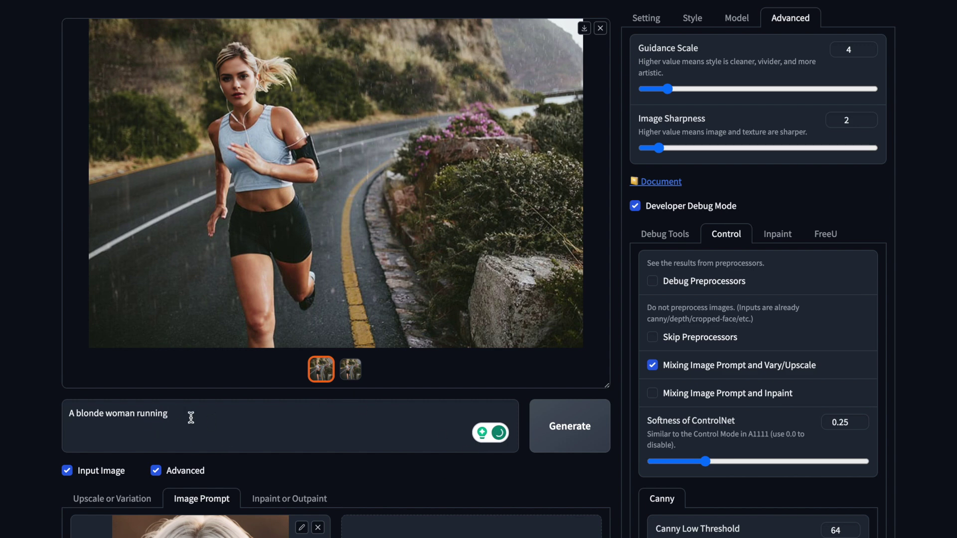
# Generate the variations with the prompt 'A blonde woman running'
pyautogui.click(554, 436)
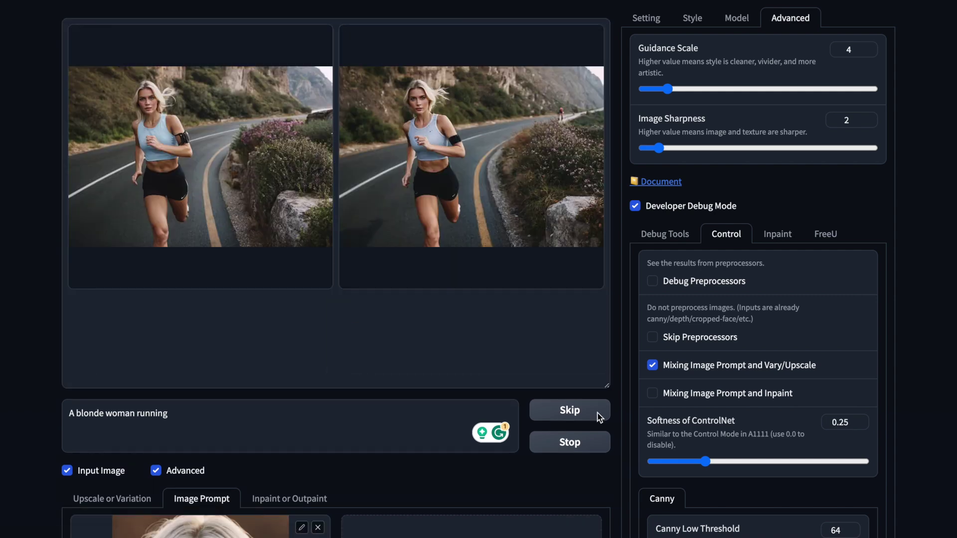
# Compare the two blonde-faced running variations, ending with the first one enlarged
pyautogui.click(387, 225)
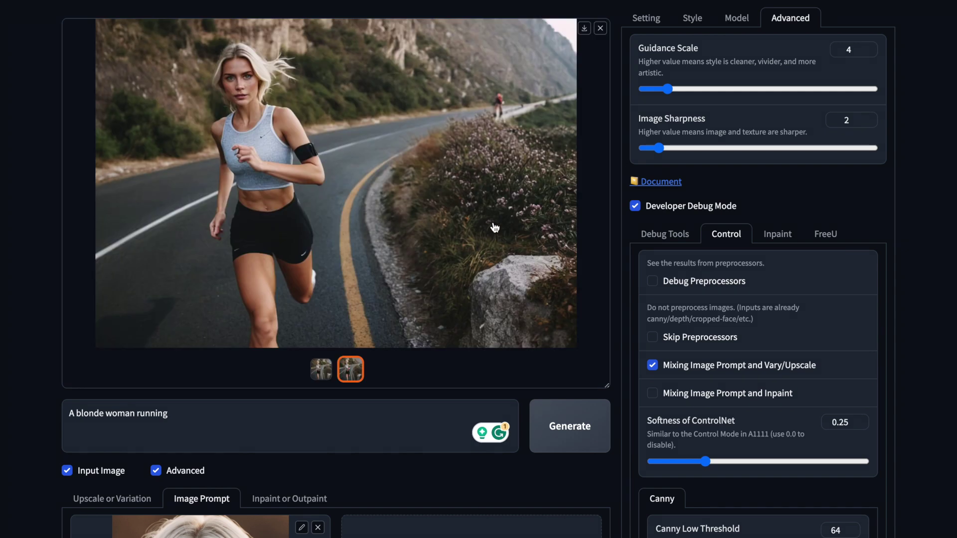
pyautogui.scroll(-1, 534, 206)
pyautogui.scroll(-1, 524, 217)
pyautogui.scroll(-2, 505, 236)
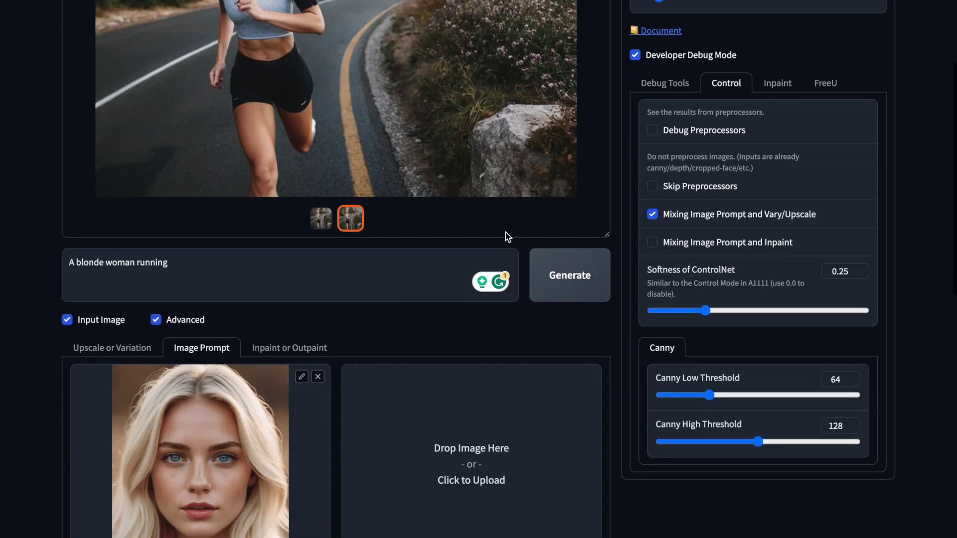
pyautogui.click(135, 349)
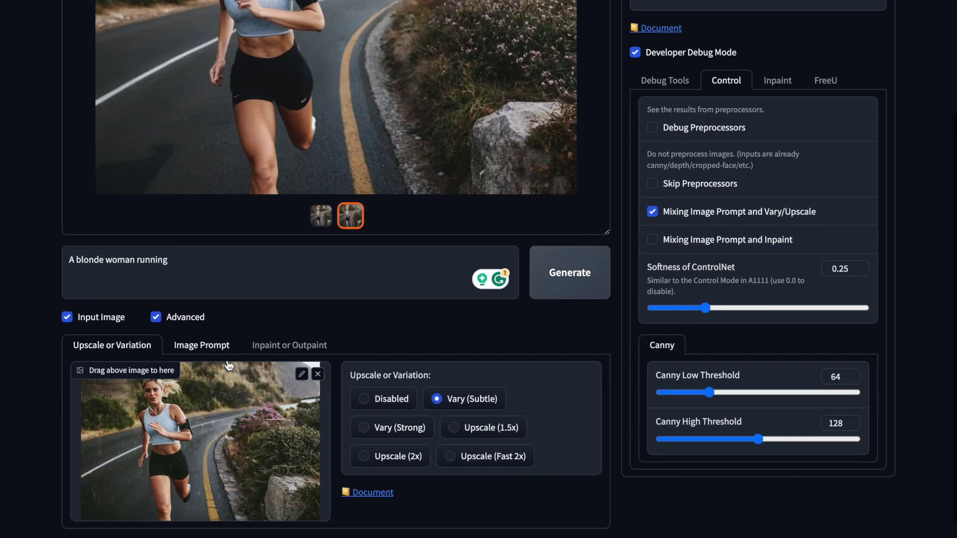
pyautogui.scroll(3, 381, 284)
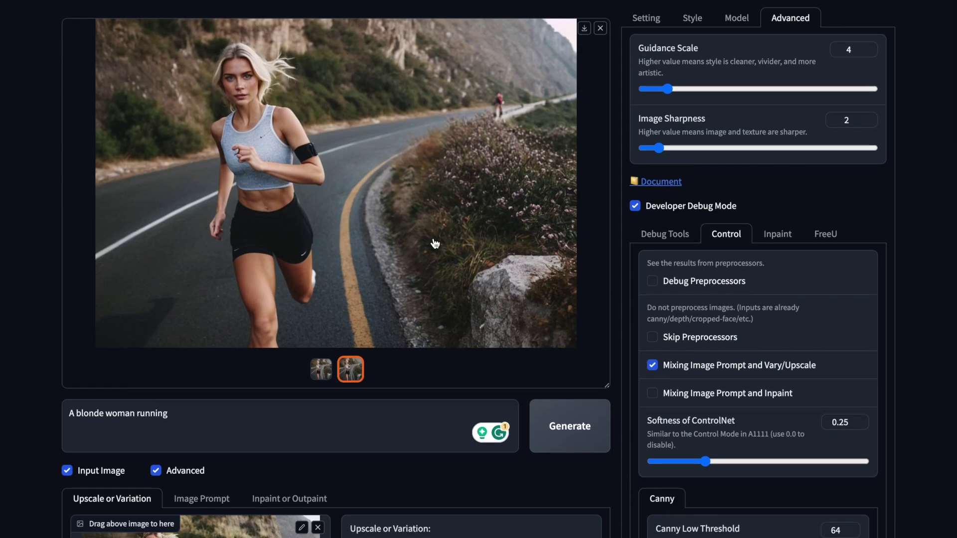
pyautogui.click(320, 371)
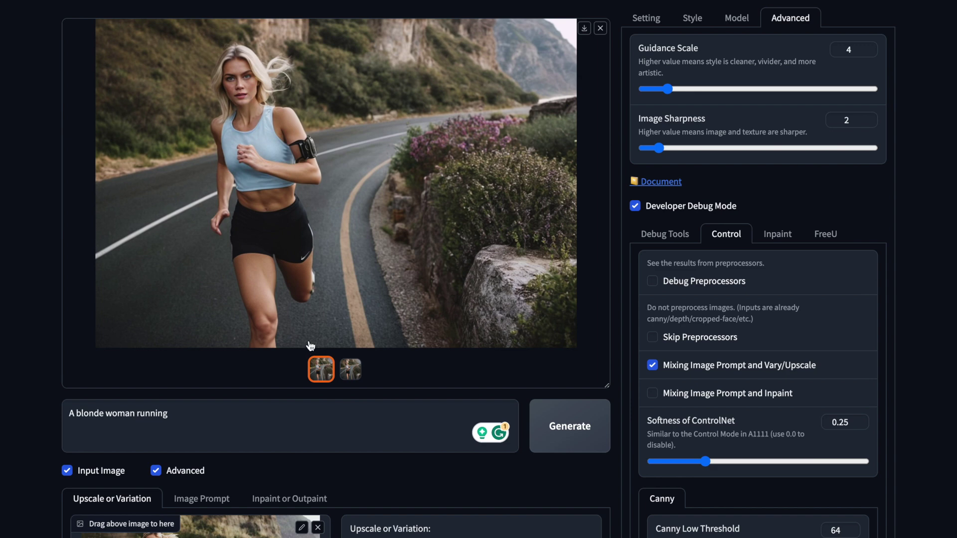
pyautogui.click(353, 373)
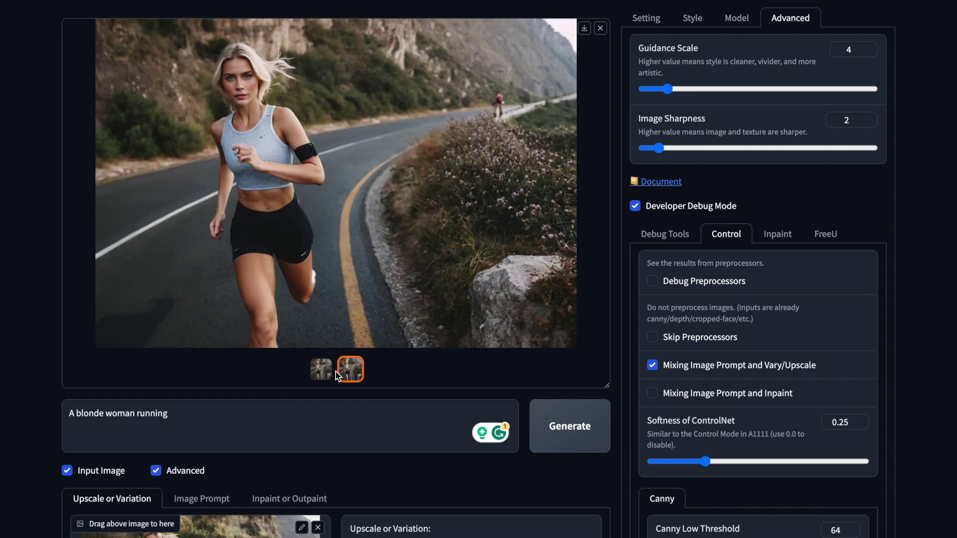
pyautogui.click(329, 376)
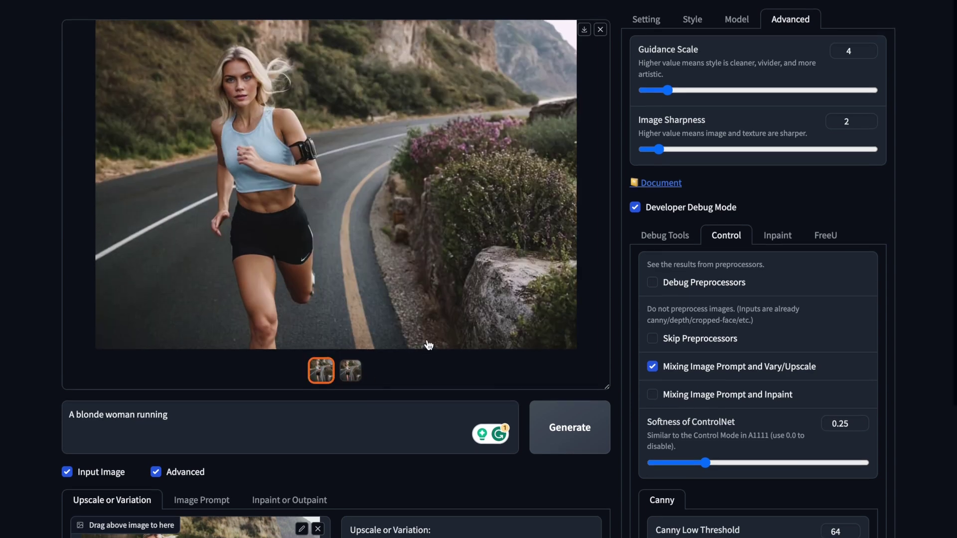